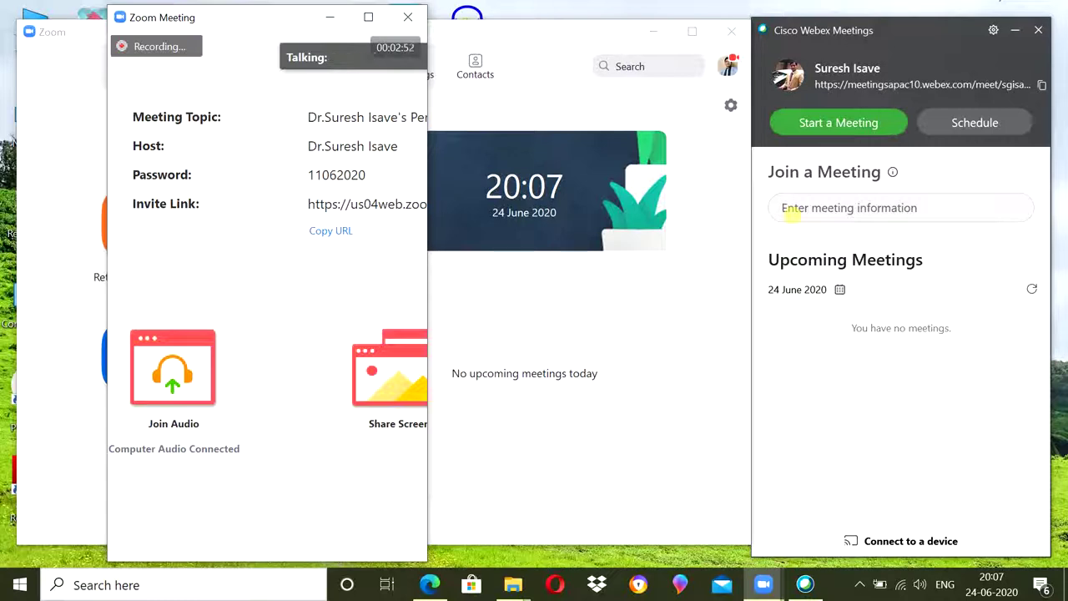
- Maximize the meeting window, show the group chat and send everyone "roll no.2" followed by the first student's name
left_click(367, 18)
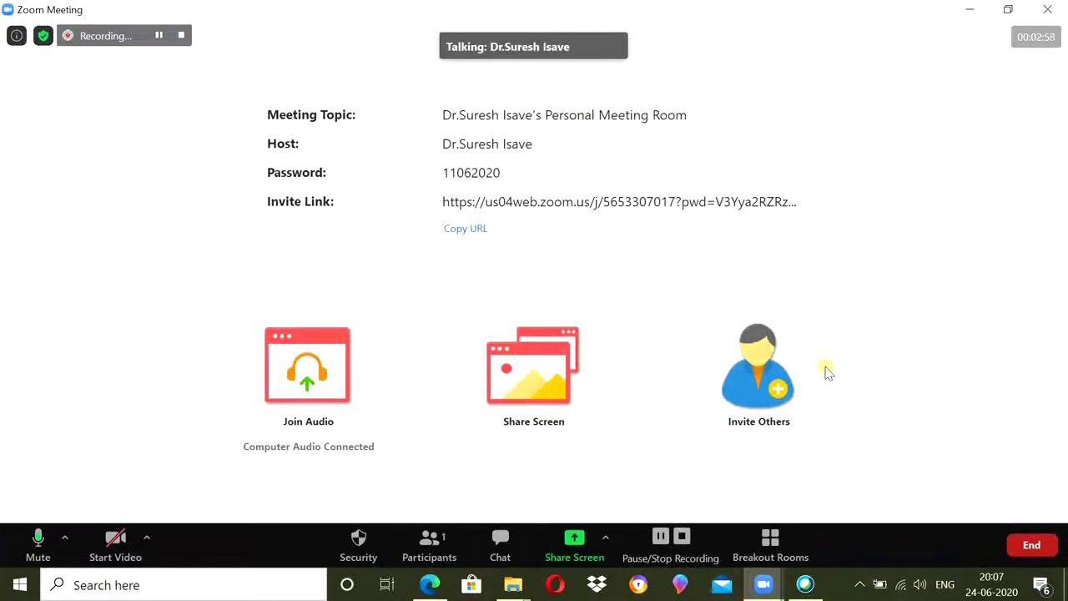
left_click(499, 537)
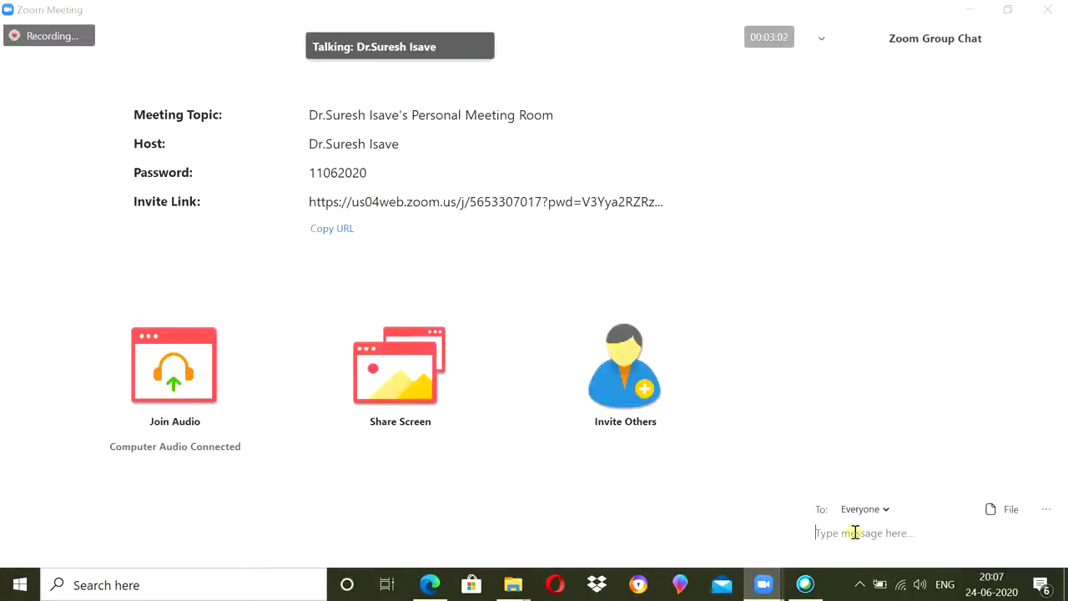
type("room")
key("BackSpace")
key("BackSpace")
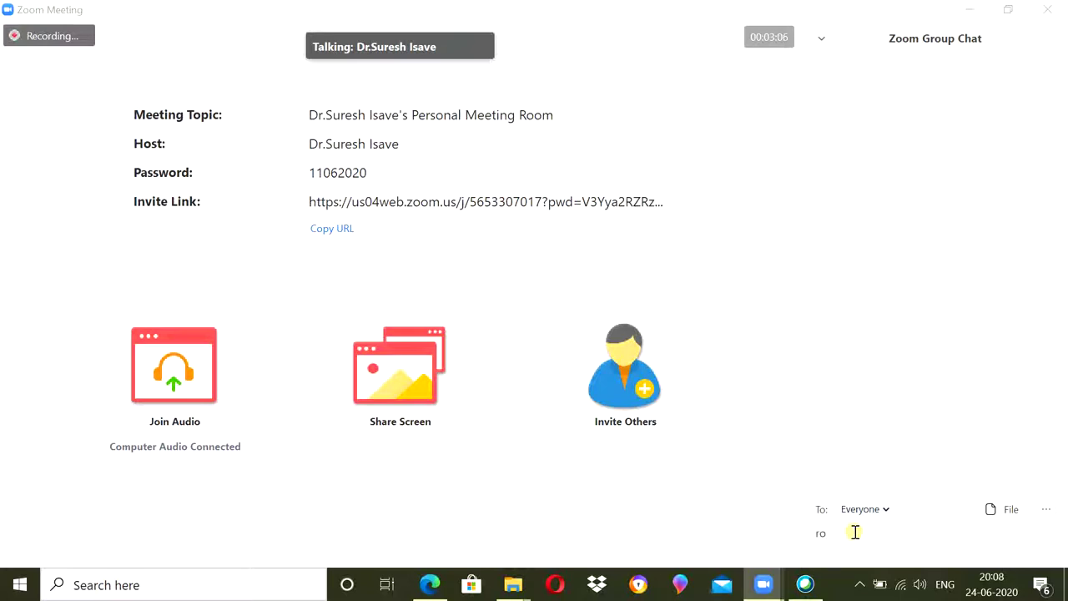
type("ll no")
type(".2")
type(" nisha")
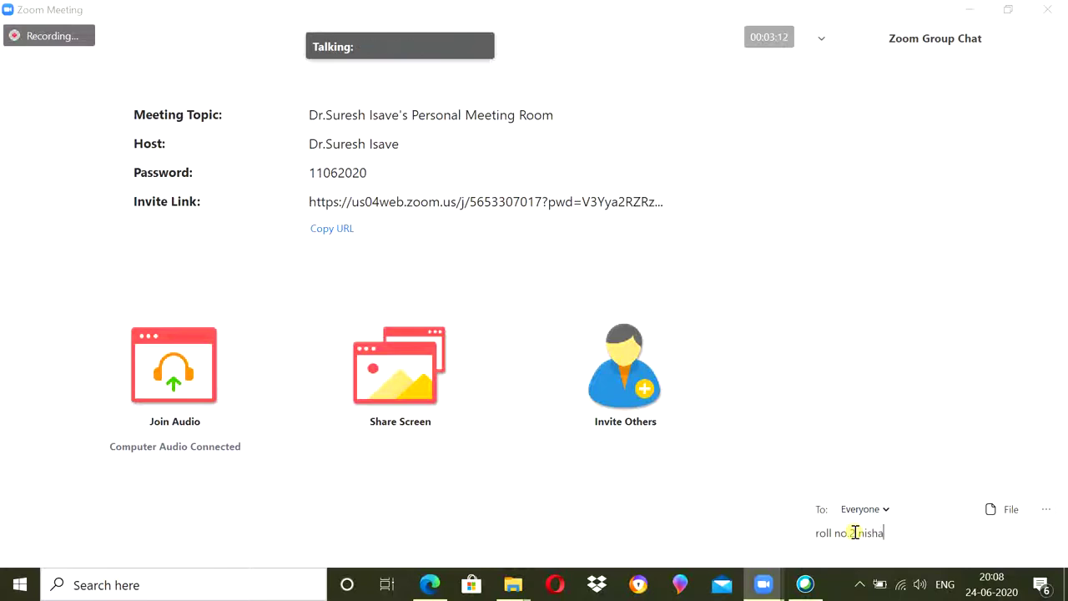
key("Return")
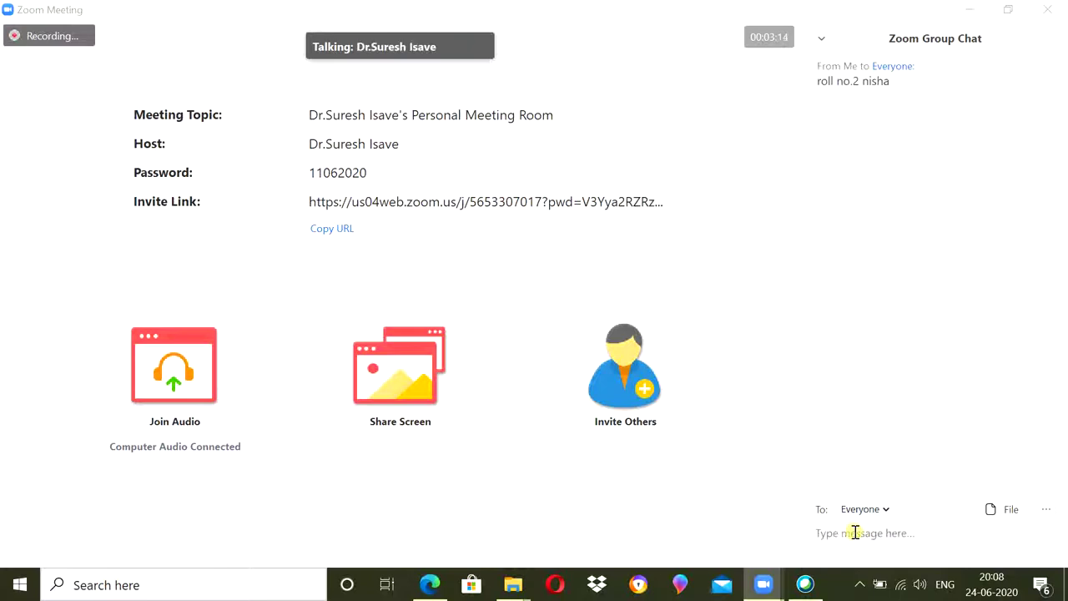
- Send everyone a second attendance message in the chat, "roll no 32" followed by the student's name
type("roll no.2")
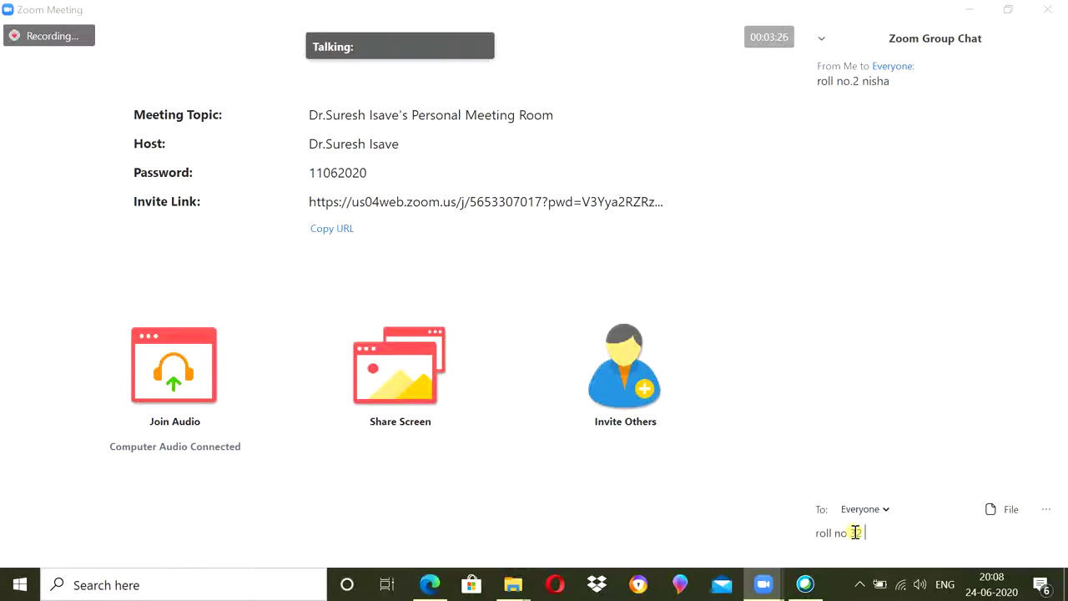
type("saima")
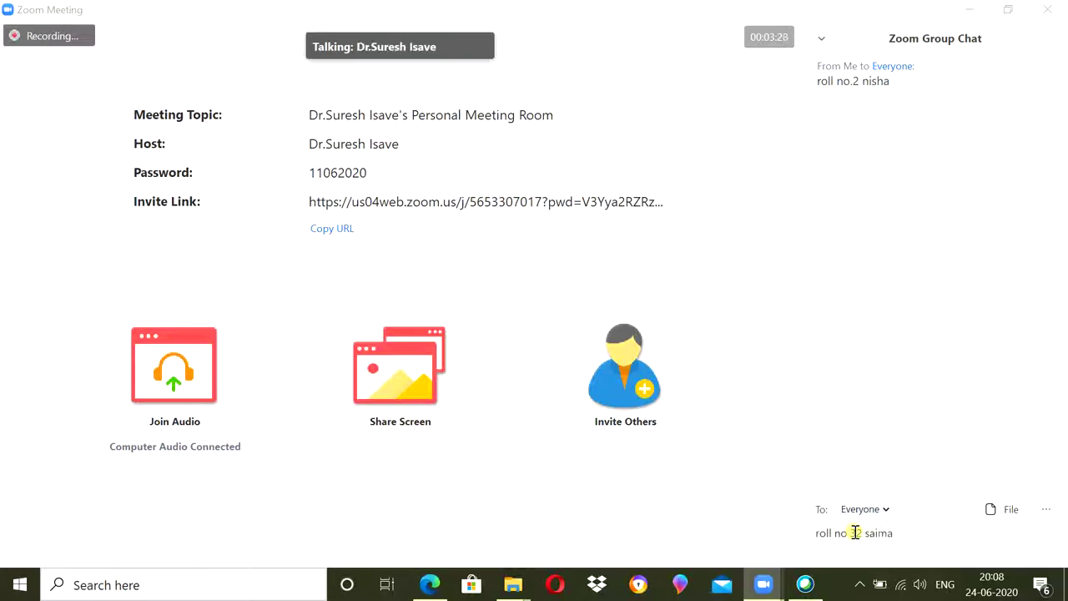
key("Return")
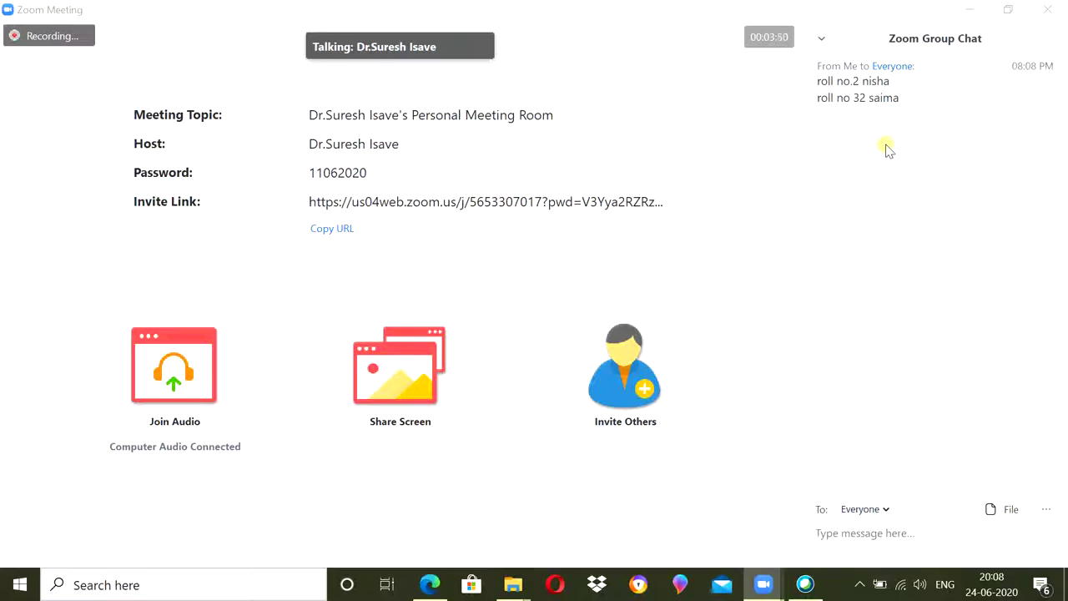
- End the Zoom meeting for all participants
mouse_move(773, 471)
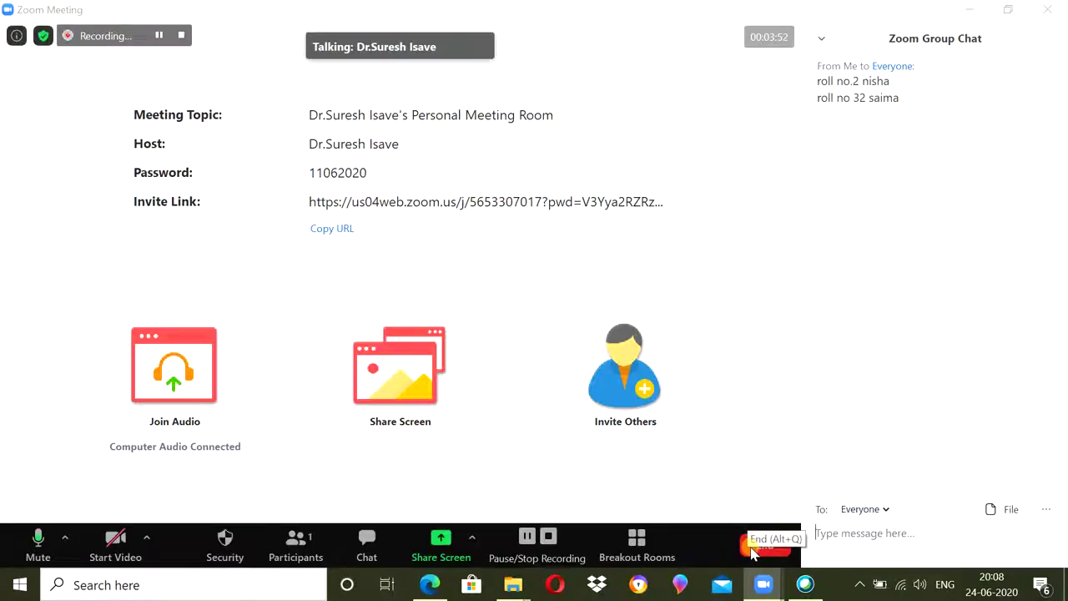
left_click(753, 549)
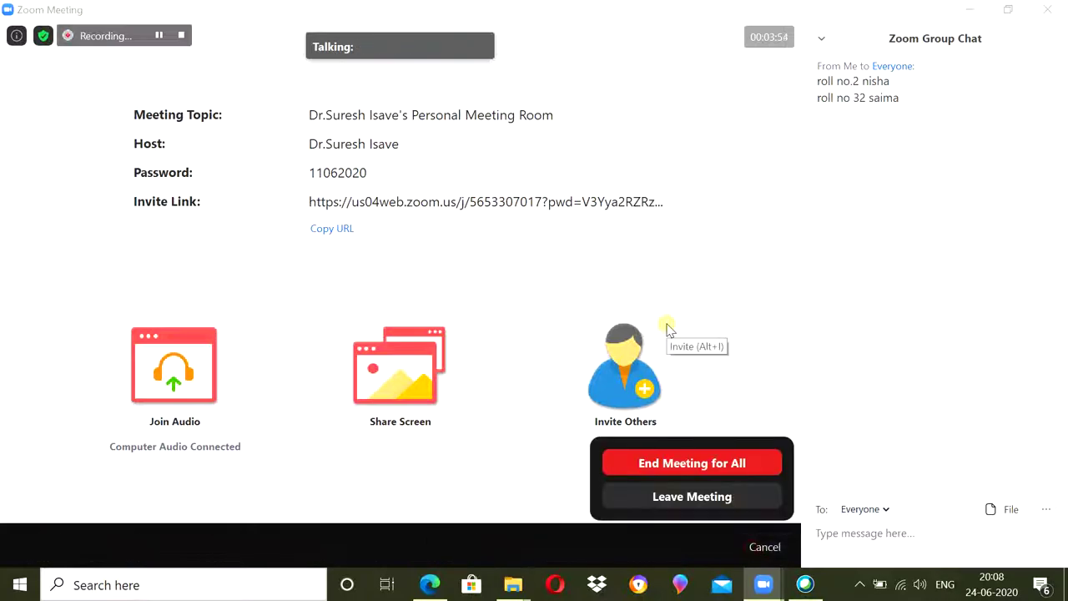
left_click(670, 464)
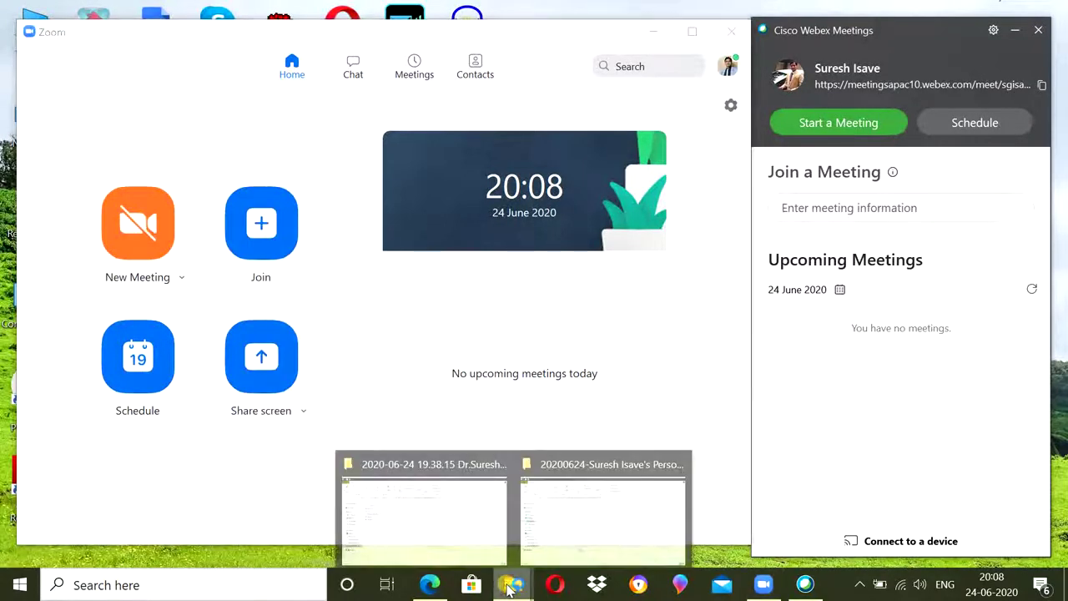
- Switch to the File Explorer window showing the 20200624 Personal Room folder in Documents and open its Chat text file
mouse_move(510, 587)
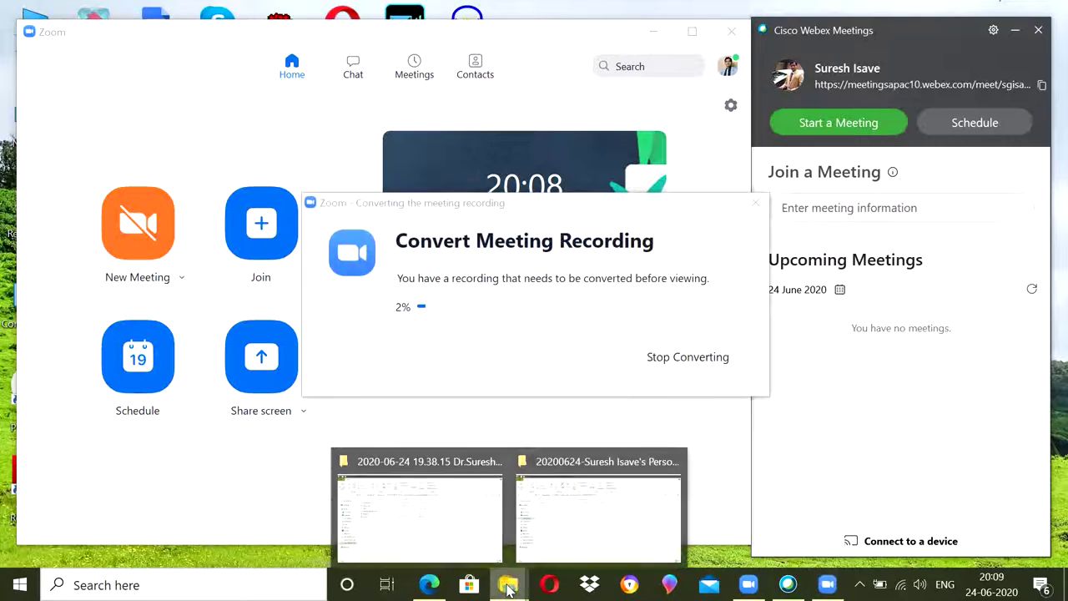
mouse_move(580, 556)
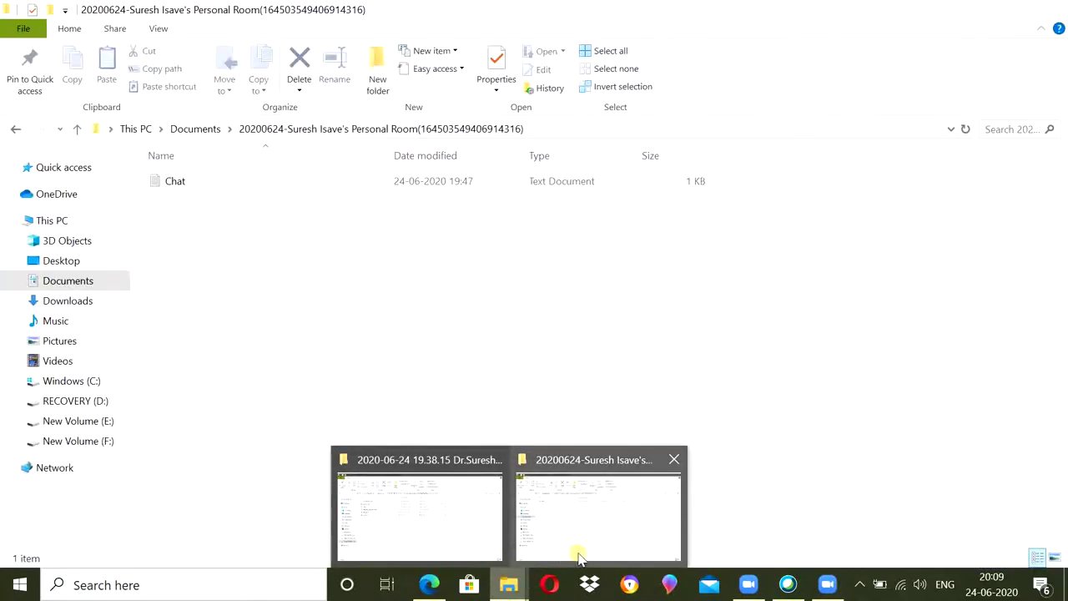
left_click(579, 556)
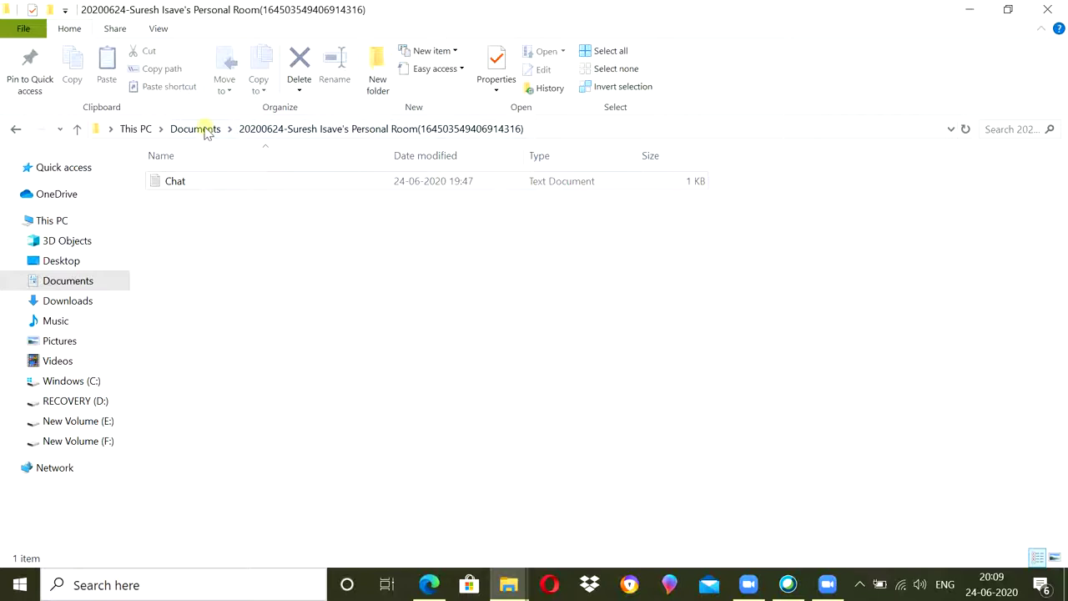
double_click(263, 181)
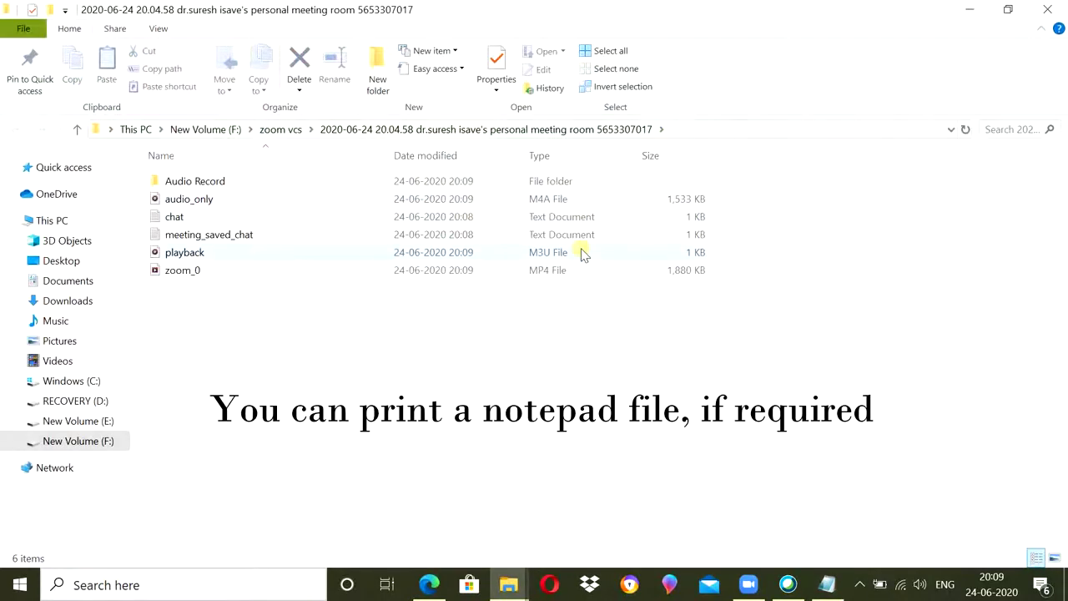
- Review the meeting_saved_chat file in the 2020-06-24 20.04.58 recording folder, and close it
left_click(469, 216)
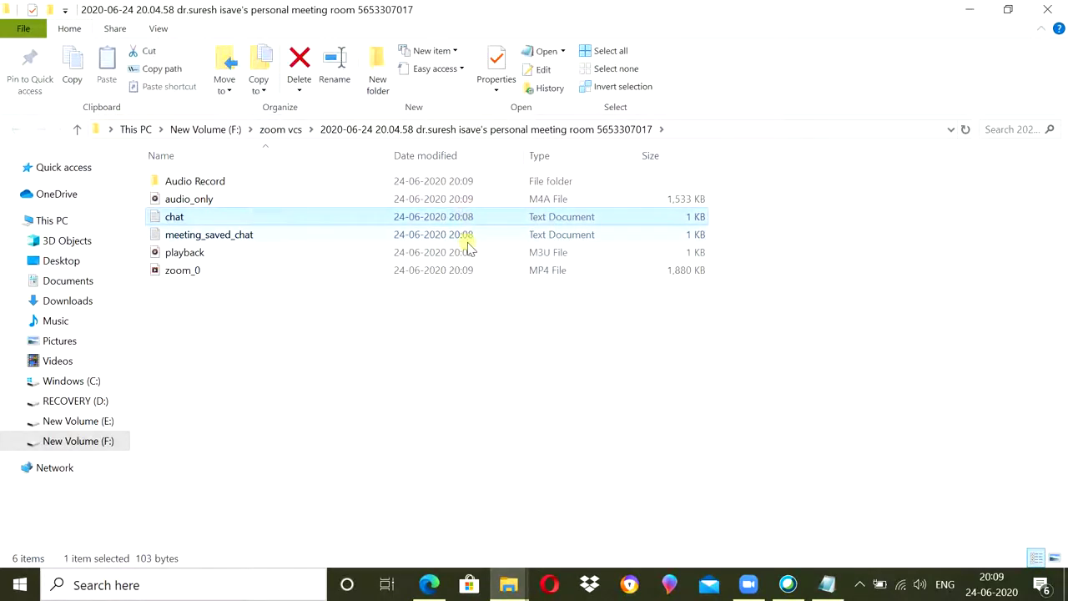
double_click(468, 241)
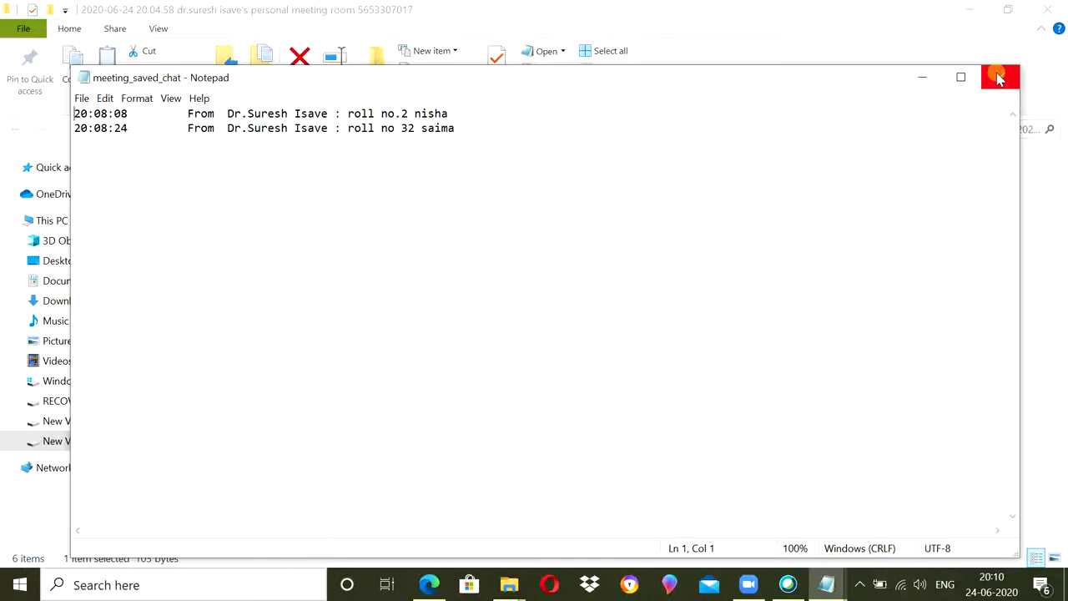
left_click(1000, 78)
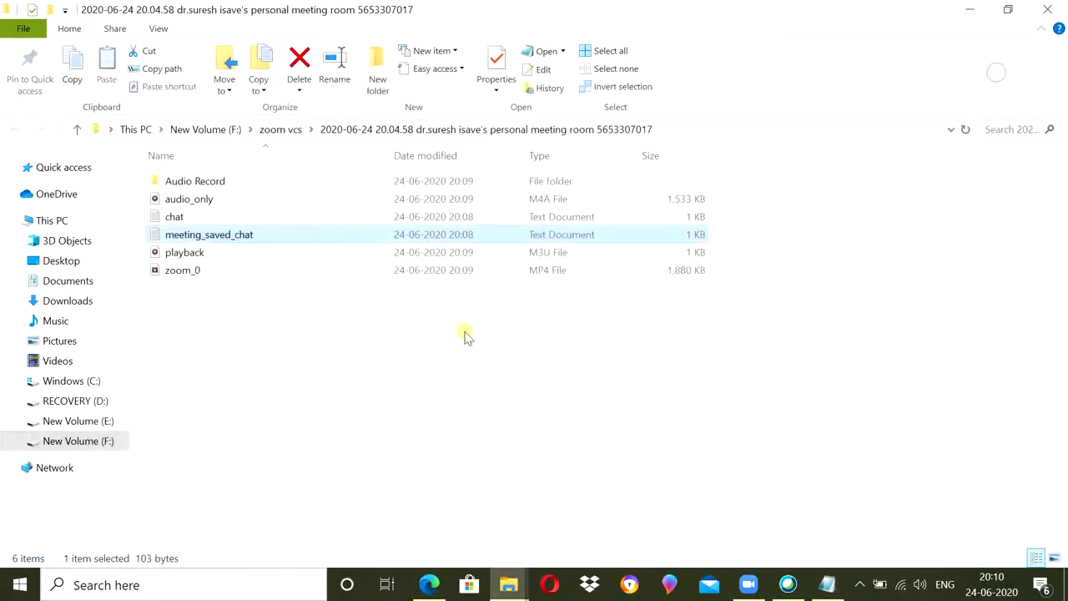
- Open the meeting_saved_chat file from the earlier 2020-06-24 19.38.15 recording folder in zoom vcs
left_click(283, 131)
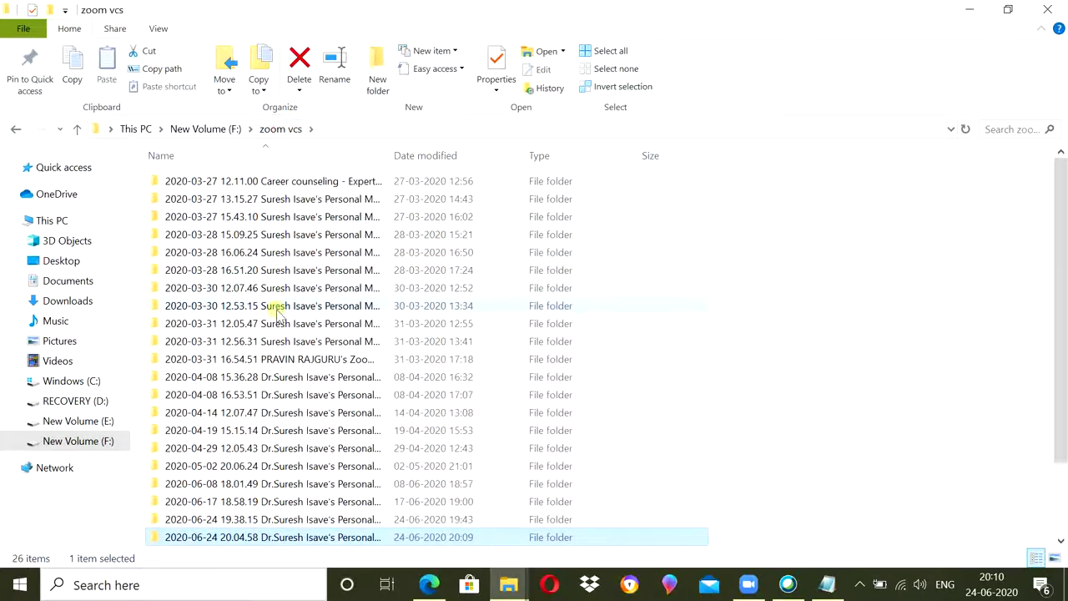
double_click(264, 519)
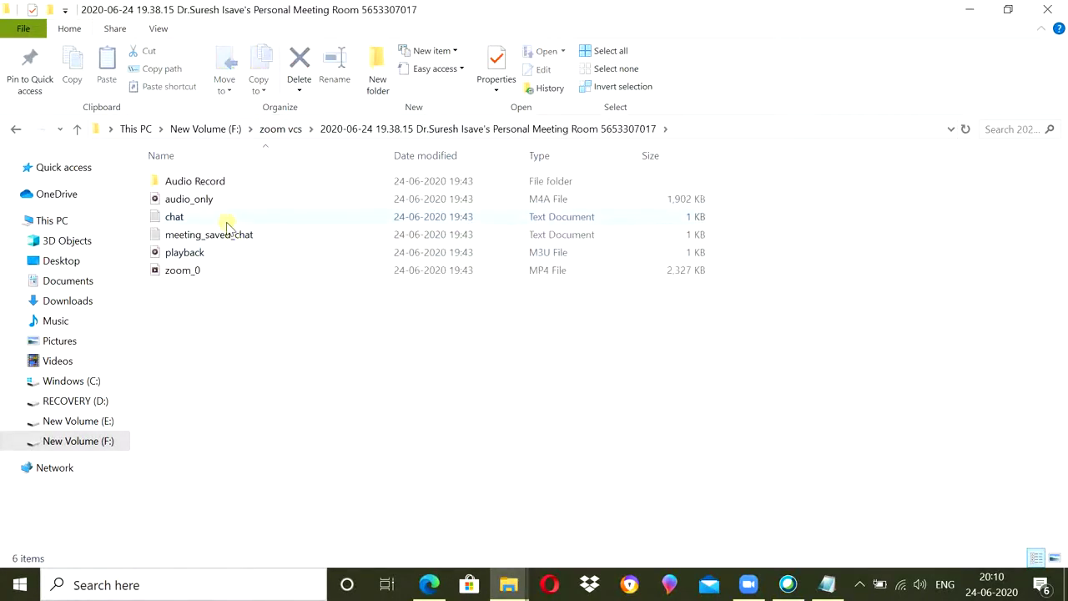
left_click(234, 239)
double_click(234, 239)
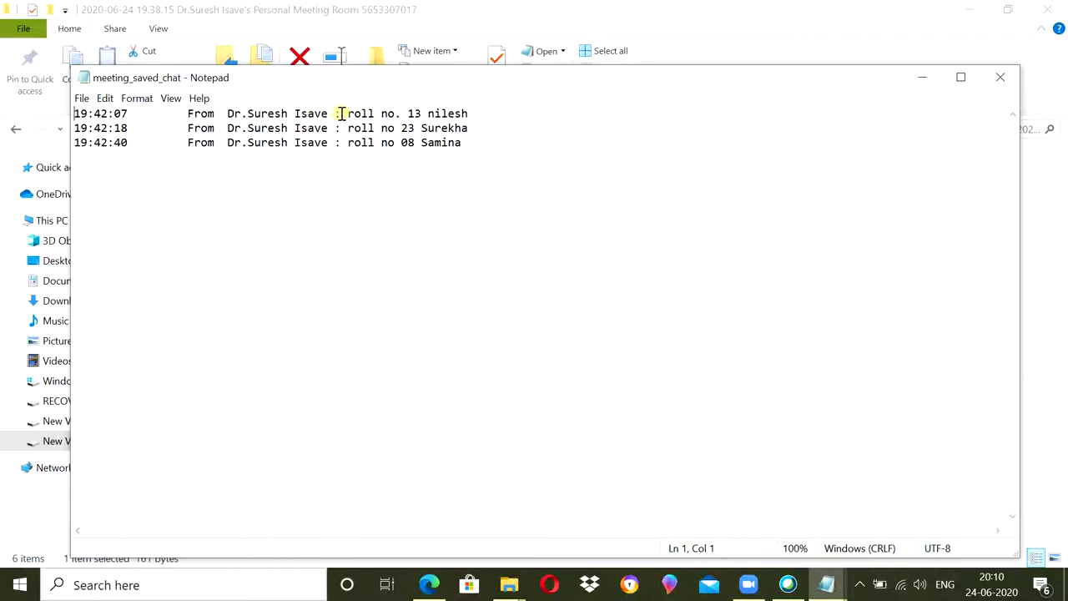
- Highlight the sender's name in the first line of the saved chat, and close the file
left_click_drag(335, 114, 227, 116)
left_click(320, 117)
left_click(999, 81)
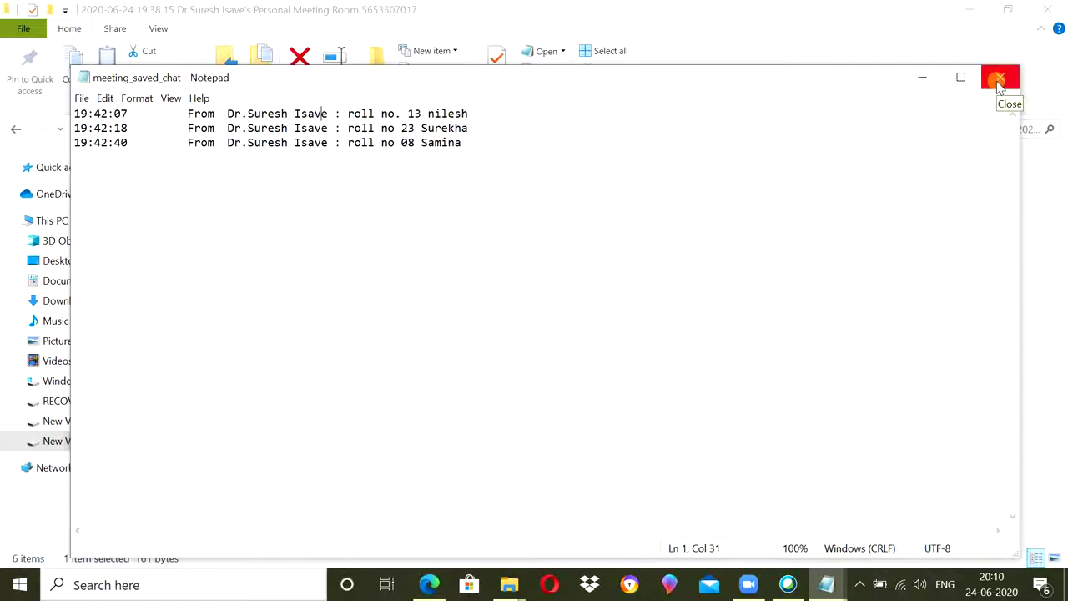
left_click(999, 81)
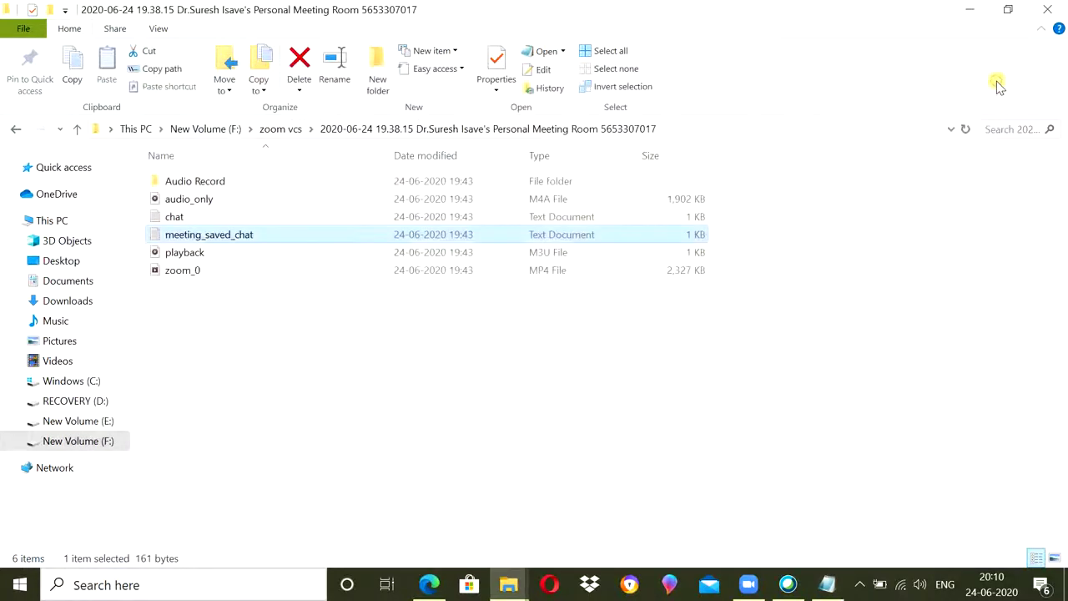
- Switch to Cisco Webex Meetings and start a meeting in the personal room
left_click(780, 589)
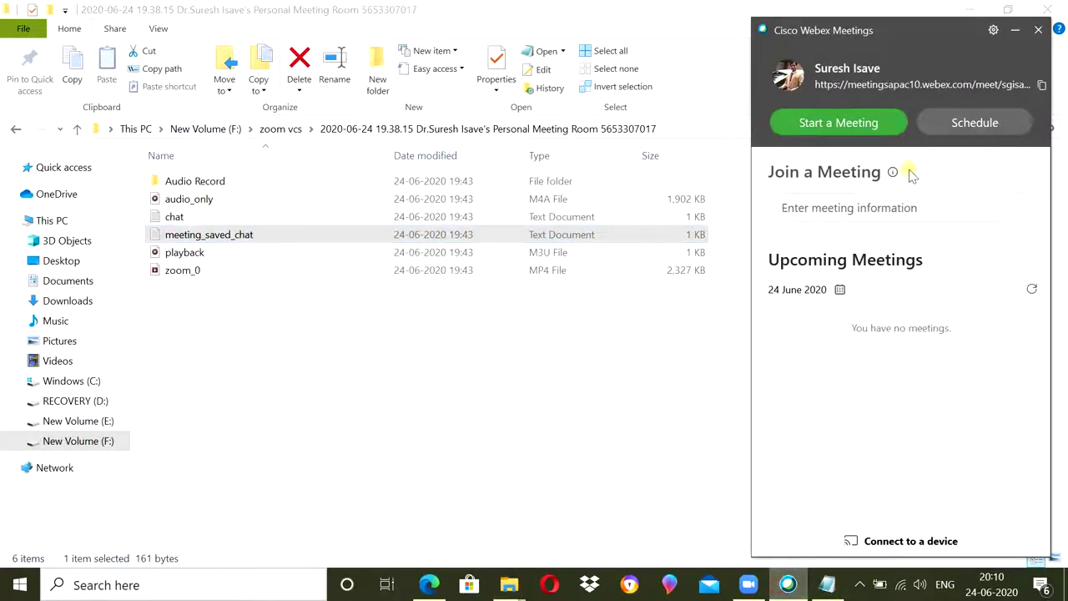
left_click(850, 138)
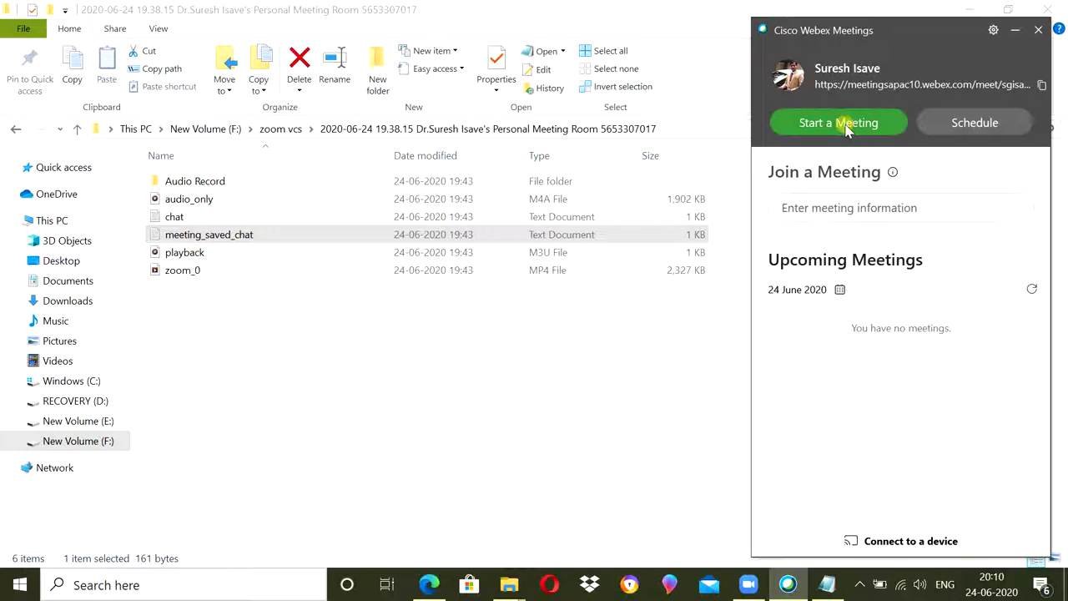
left_click(848, 127)
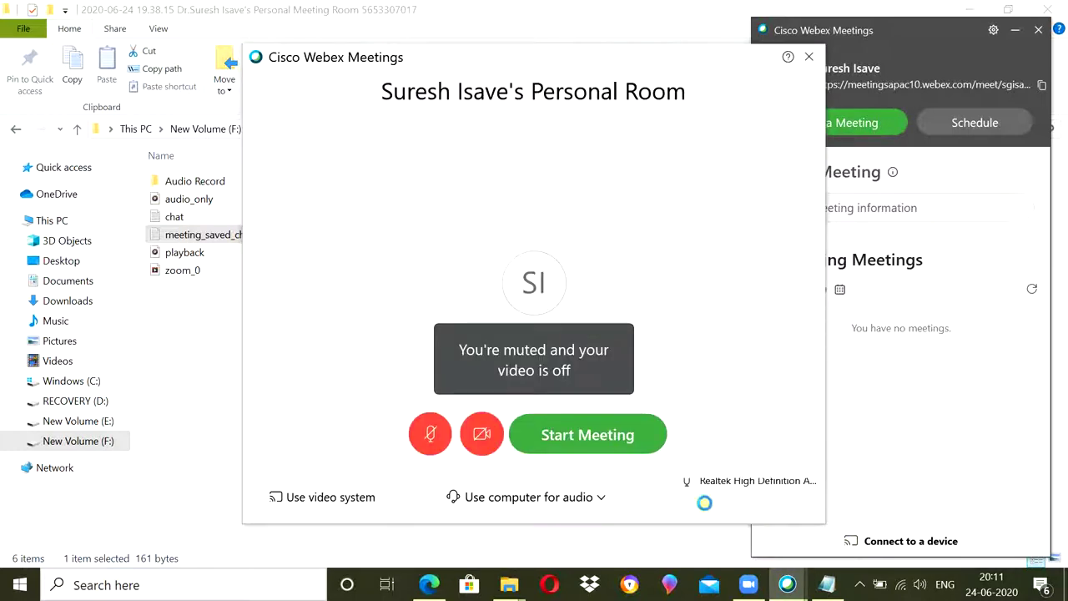
left_click(594, 434)
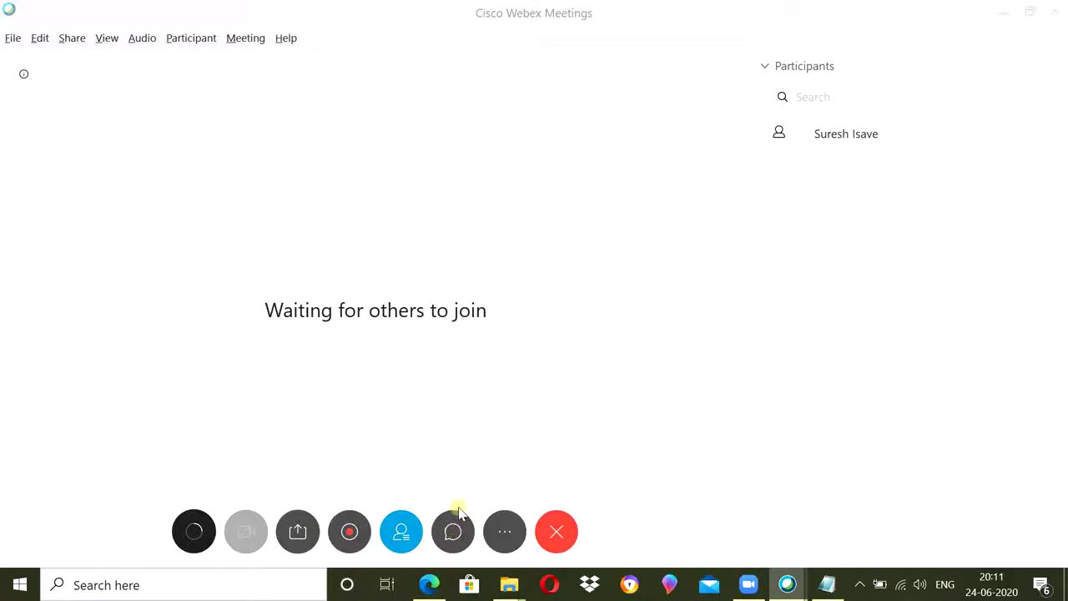
- End the Webex meeting and confirm ending it
left_click(564, 528)
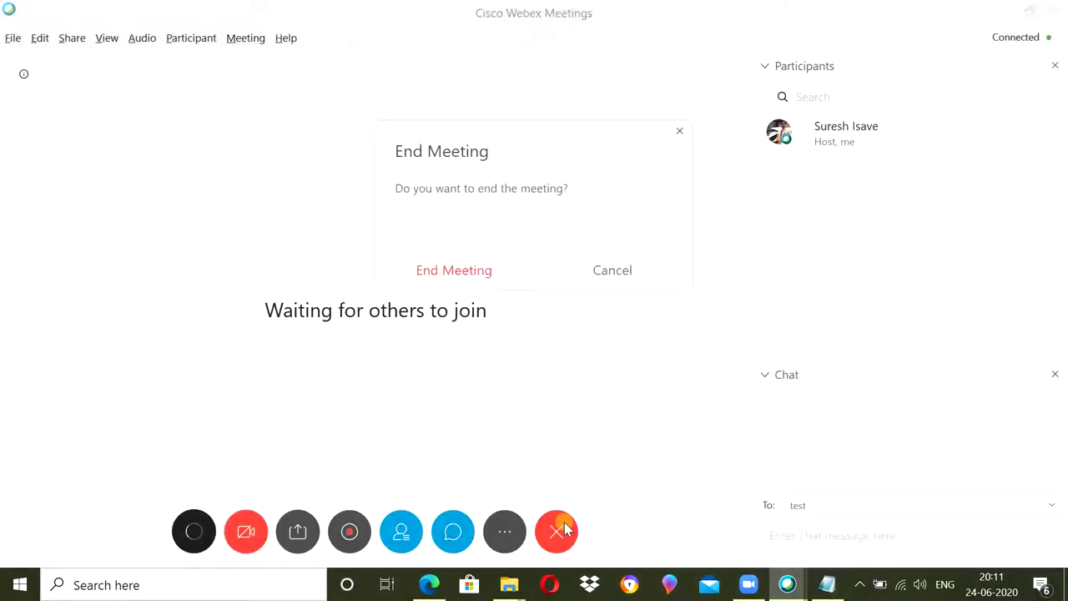
left_click(476, 272)
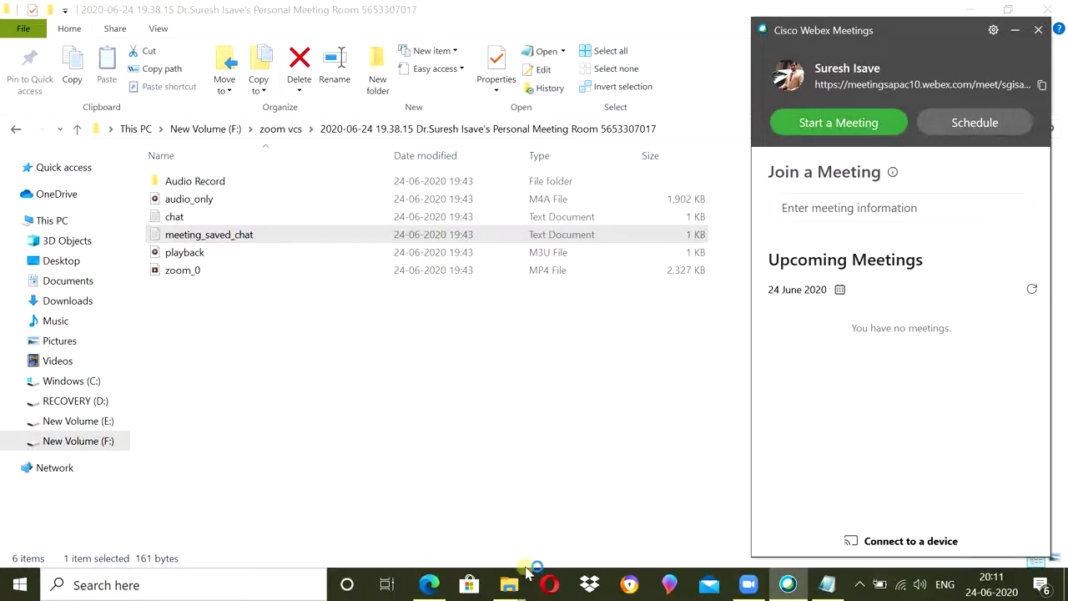
- Preview the open File Explorer windows to find the folder holding the saved meeting chat
mouse_move(513, 583)
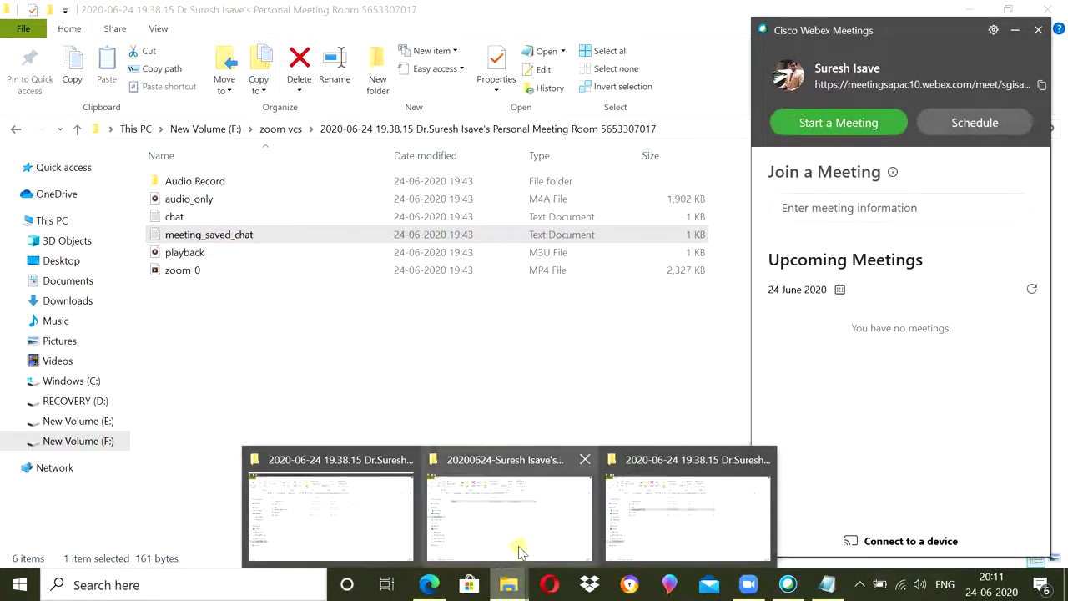
mouse_move(382, 508)
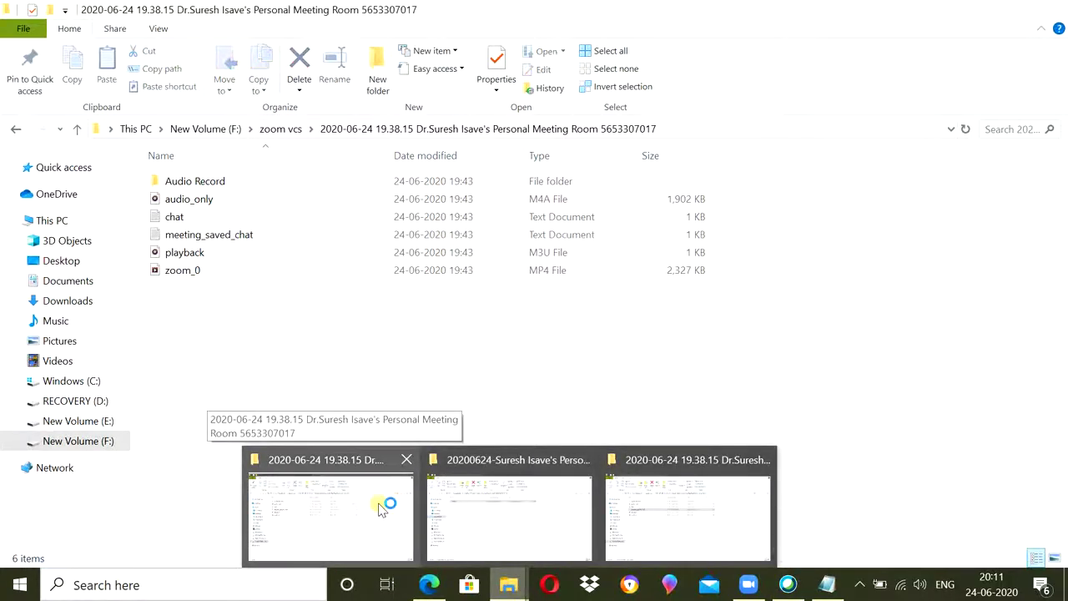